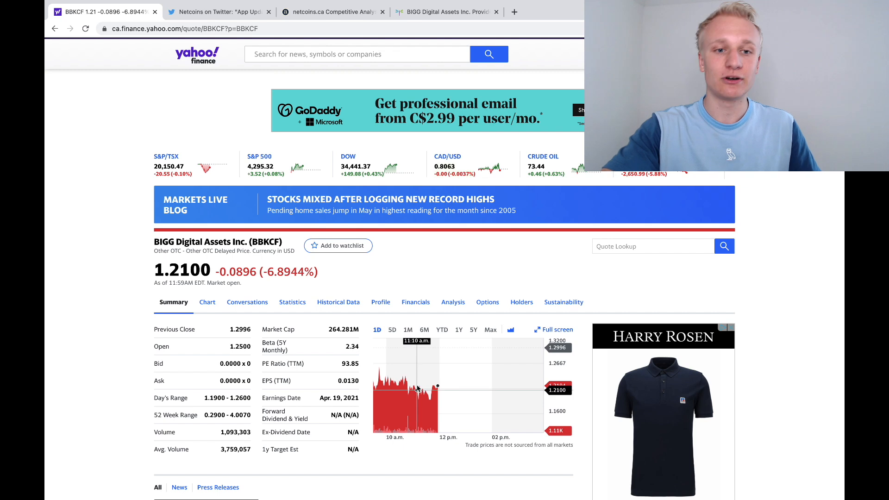
Step: Show the last five days of BBKCF trading on the price chart (5D range)
{"action": "left_click", "coordinate": [390, 330]}
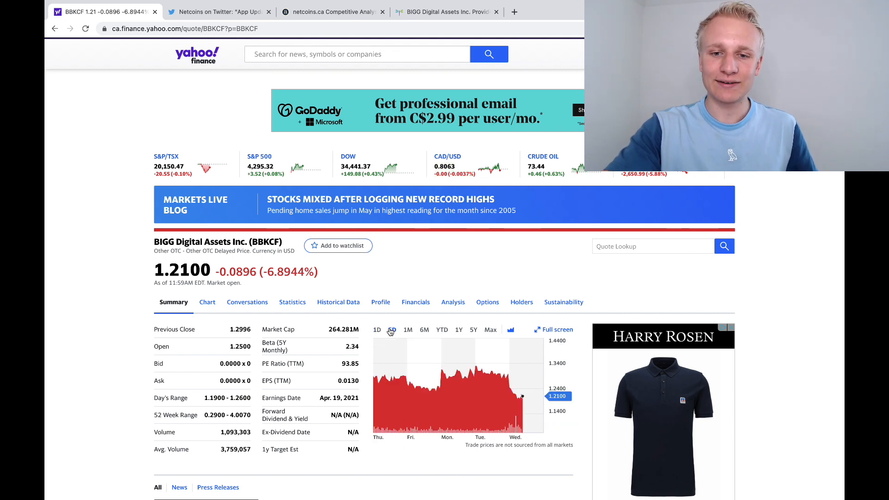
{"action": "left_click", "coordinate": [216, 12]}
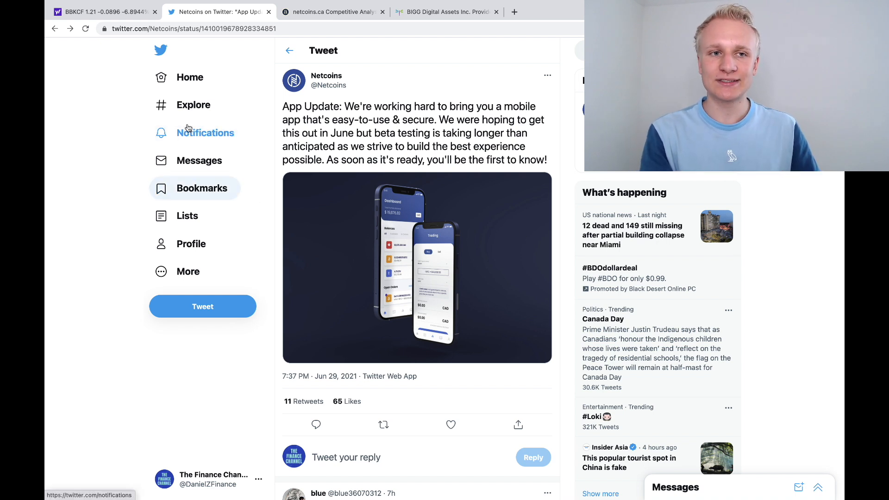
{"action": "left_click", "coordinate": [129, 11]}
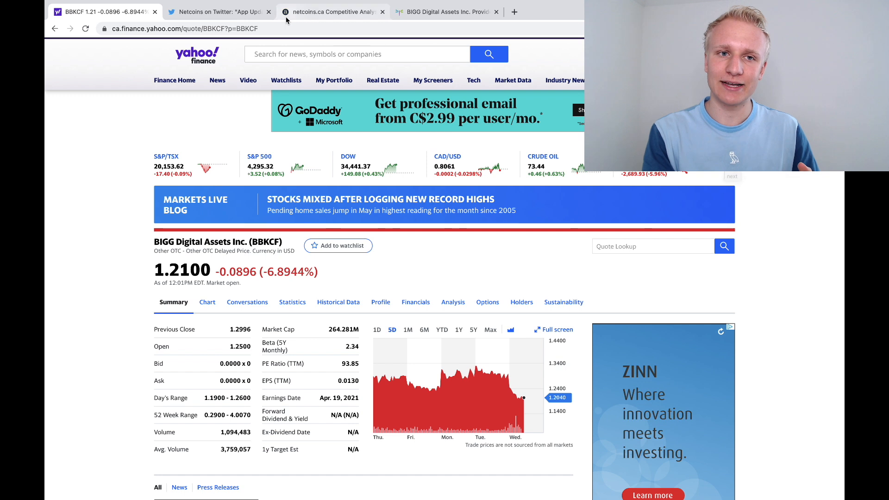
{"action": "left_click", "coordinate": [252, 16]}
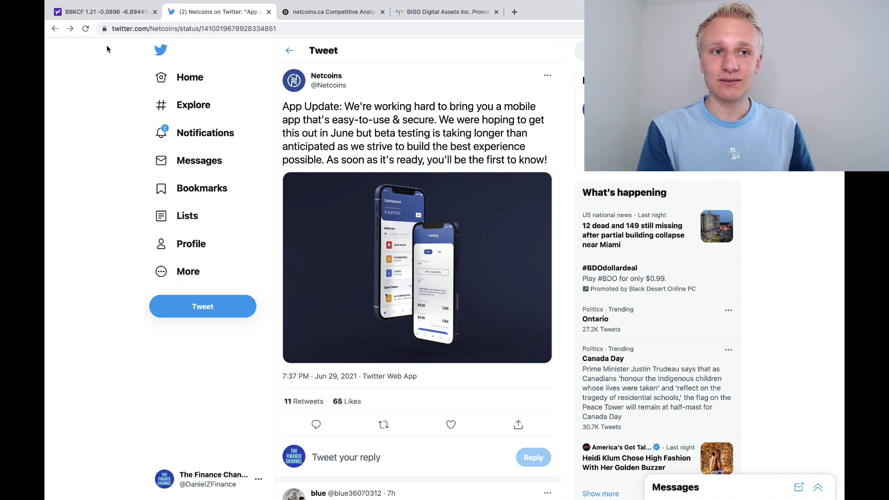
{"action": "left_click", "coordinate": [105, 12]}
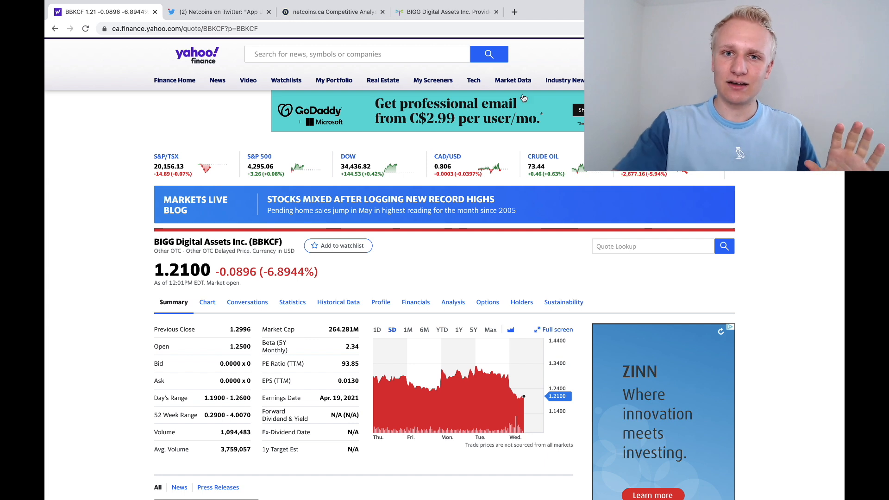
Step: Move the BIGG Digital Assets GlobeNewswire tab to third position and view the filings-delay press release
{"action": "left_click_drag", "start_coordinate": [444, 12], "coordinate": [334, 12]}
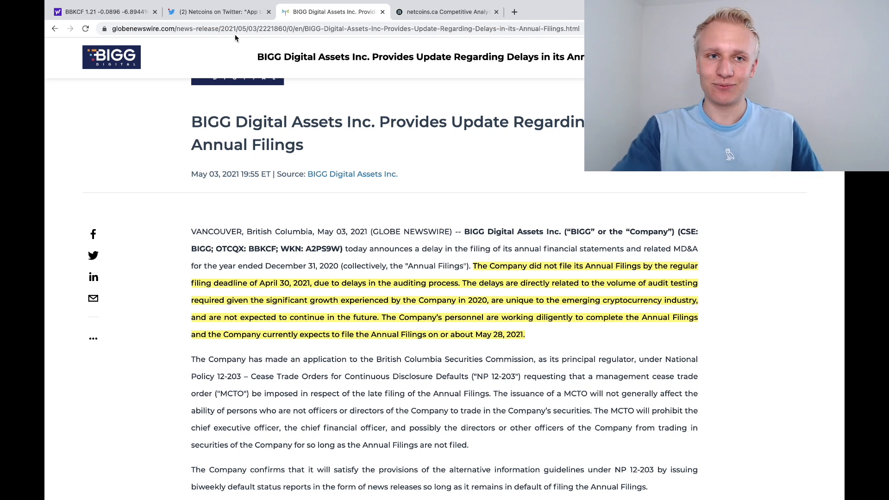
Step: Return to the BBKCF quote page via the Netcoins tweet tab
{"action": "left_click", "coordinate": [239, 14]}
{"action": "left_click", "coordinate": [127, 14]}
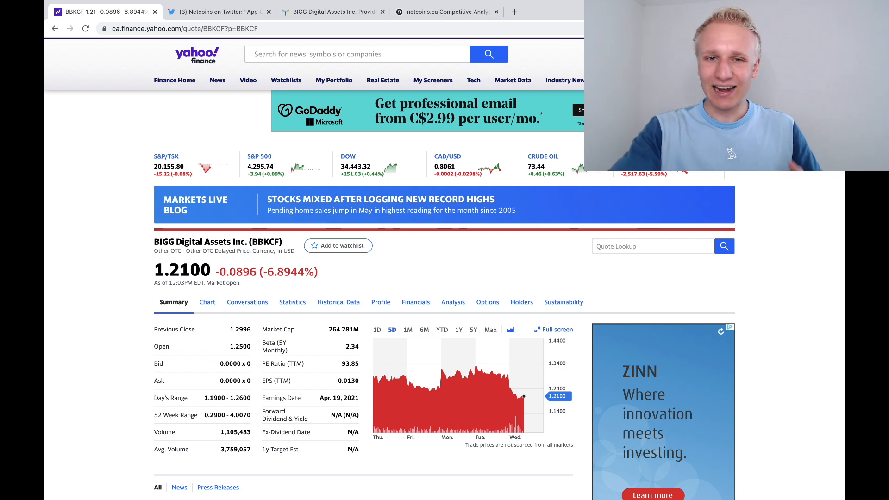
Step: Review netcoins.ca ranks, keywords and competitor stats on Alexa, zoomed out to see more
{"action": "left_click", "coordinate": [438, 12]}
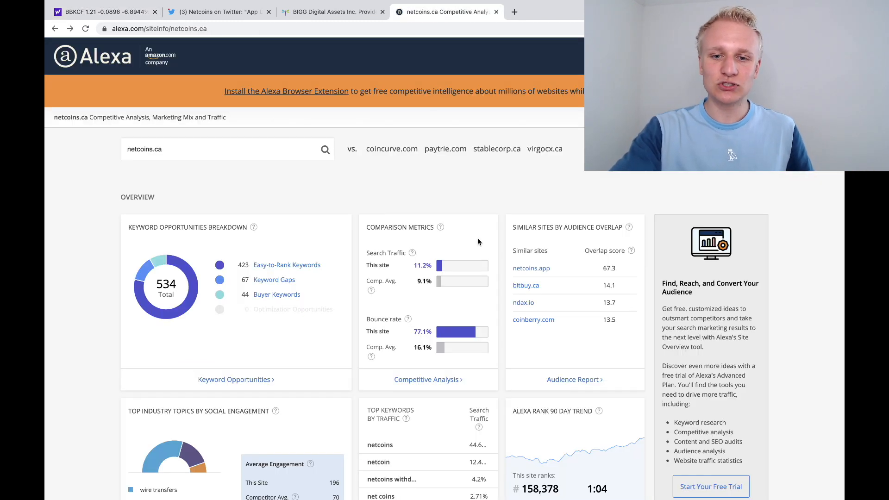
{"action": "scroll", "coordinate": [476, 241], "scroll_direction": "down", "scroll_amount": 3}
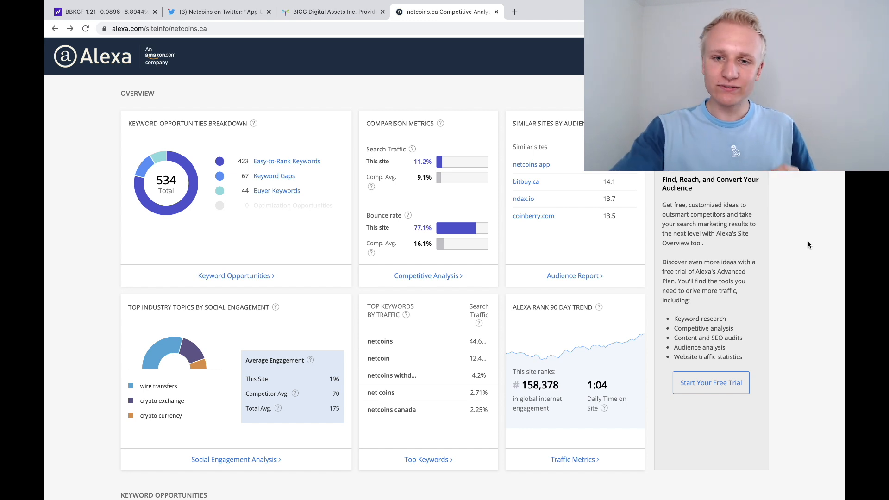
{"action": "mouse_move", "coordinate": [553, 358]}
{"action": "scroll", "coordinate": [553, 355], "scroll_direction": "up", "scroll_amount": 5}
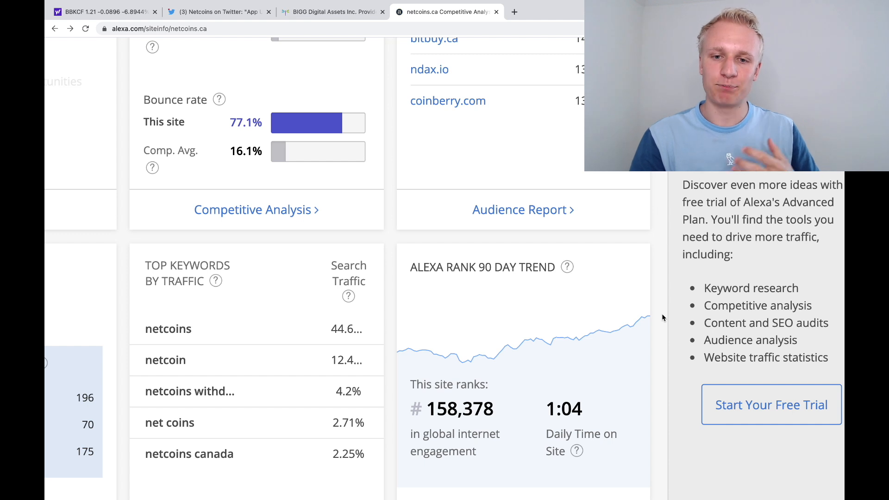
{"action": "key", "text": "ctrl+minus"}
{"action": "key", "text": "ctrl+minus"}
{"action": "key", "text": "ctrl+minus"}
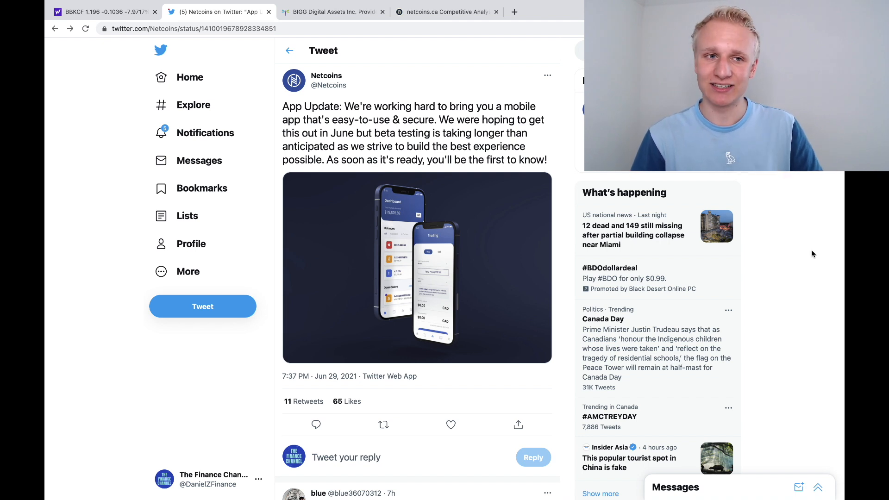
Step: Show today's intraday trading on the BBKCF chart (1D range)
{"action": "left_click", "coordinate": [105, 12]}
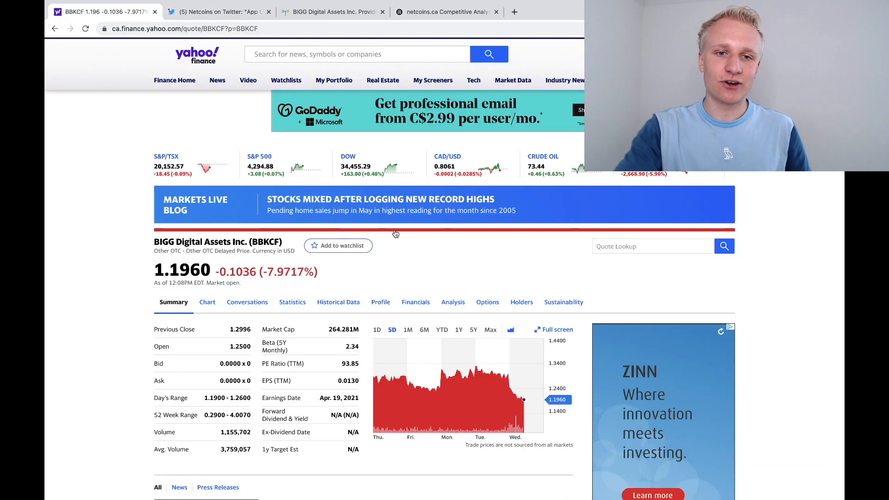
{"action": "scroll", "coordinate": [395, 235], "scroll_direction": "down", "scroll_amount": 2}
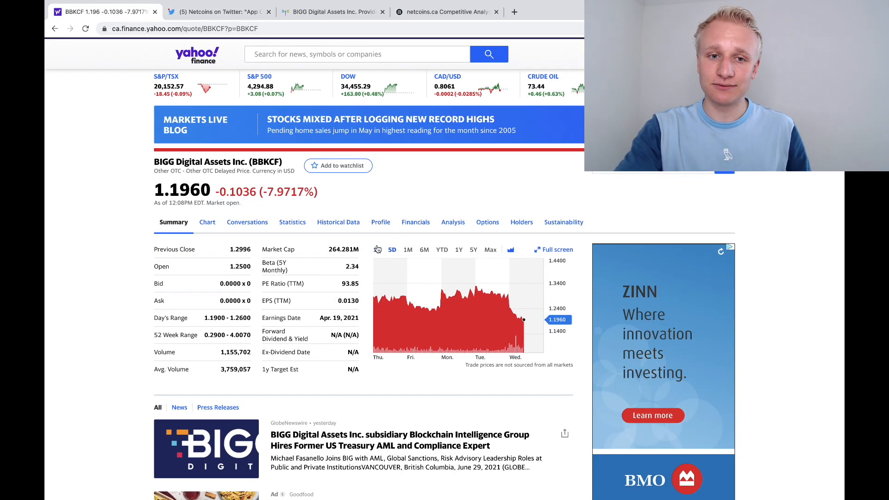
{"action": "left_click", "coordinate": [377, 249]}
{"action": "scroll", "coordinate": [497, 279], "scroll_direction": "down", "scroll_amount": 2}
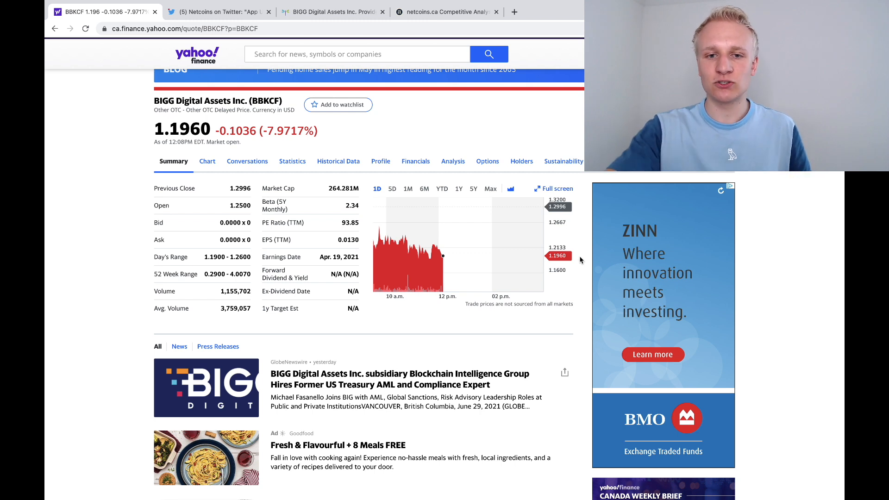
{"action": "left_click", "coordinate": [393, 189]}
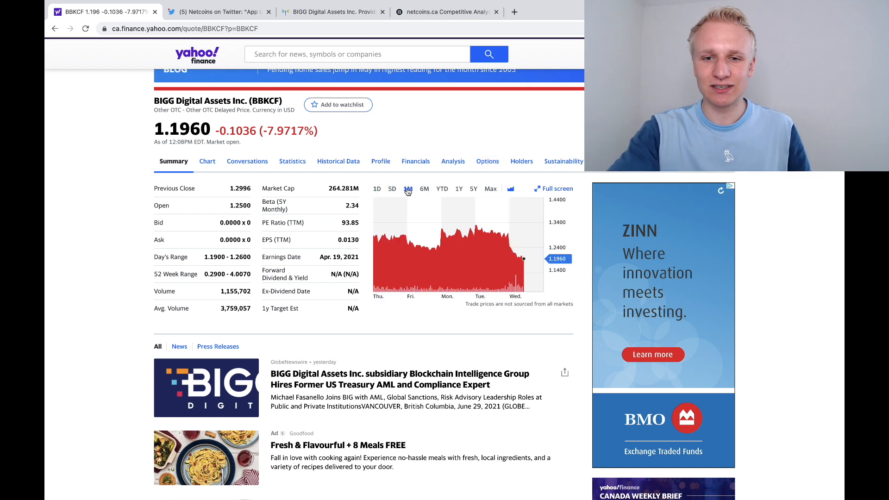
{"action": "left_click", "coordinate": [407, 190]}
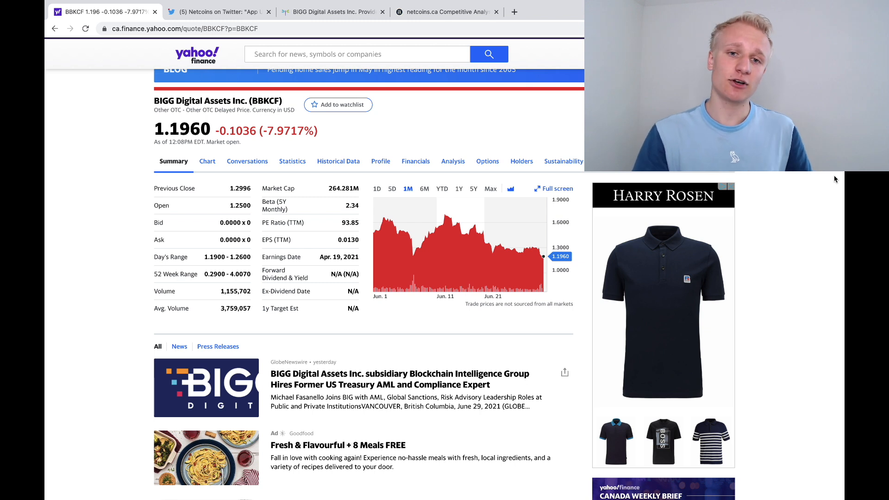
{"action": "left_click", "coordinate": [377, 188]}
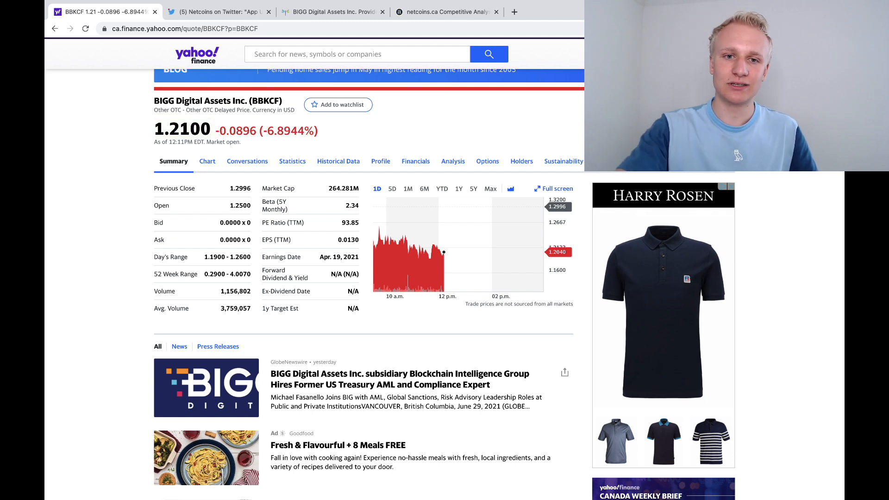
{"action": "left_click_drag", "start_coordinate": [328, 188], "coordinate": [359, 188]}
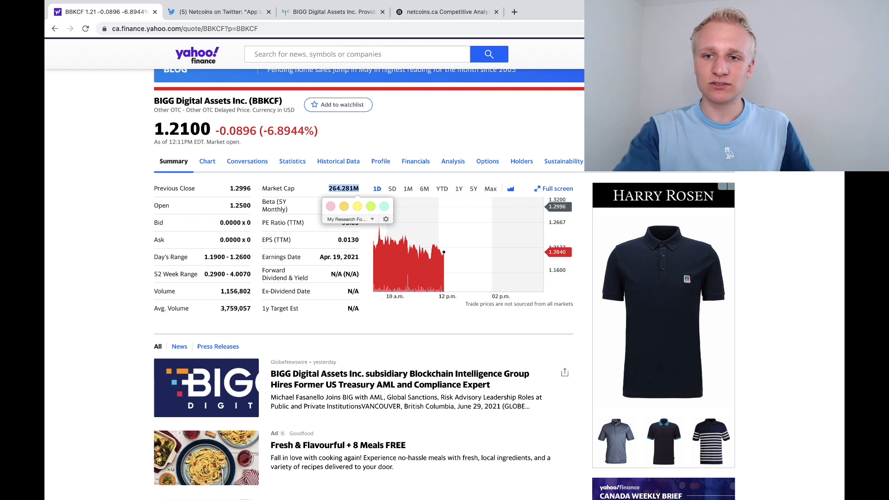
{"action": "left_click", "coordinate": [806, 178]}
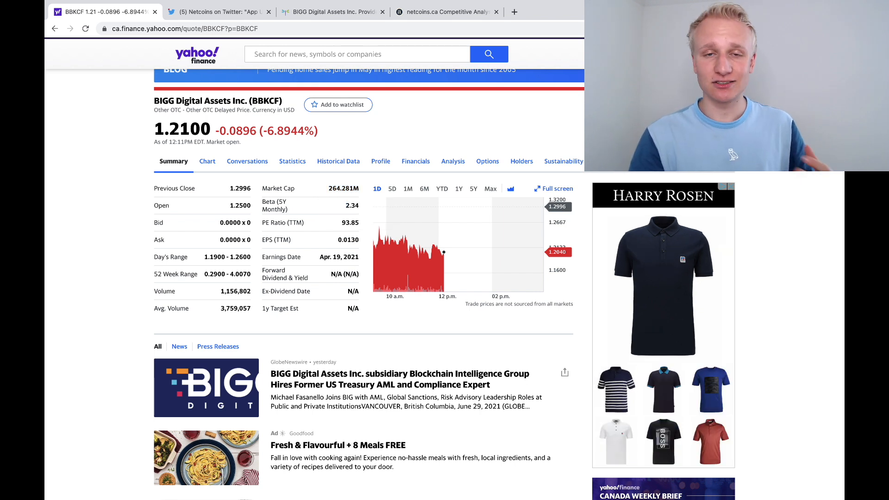